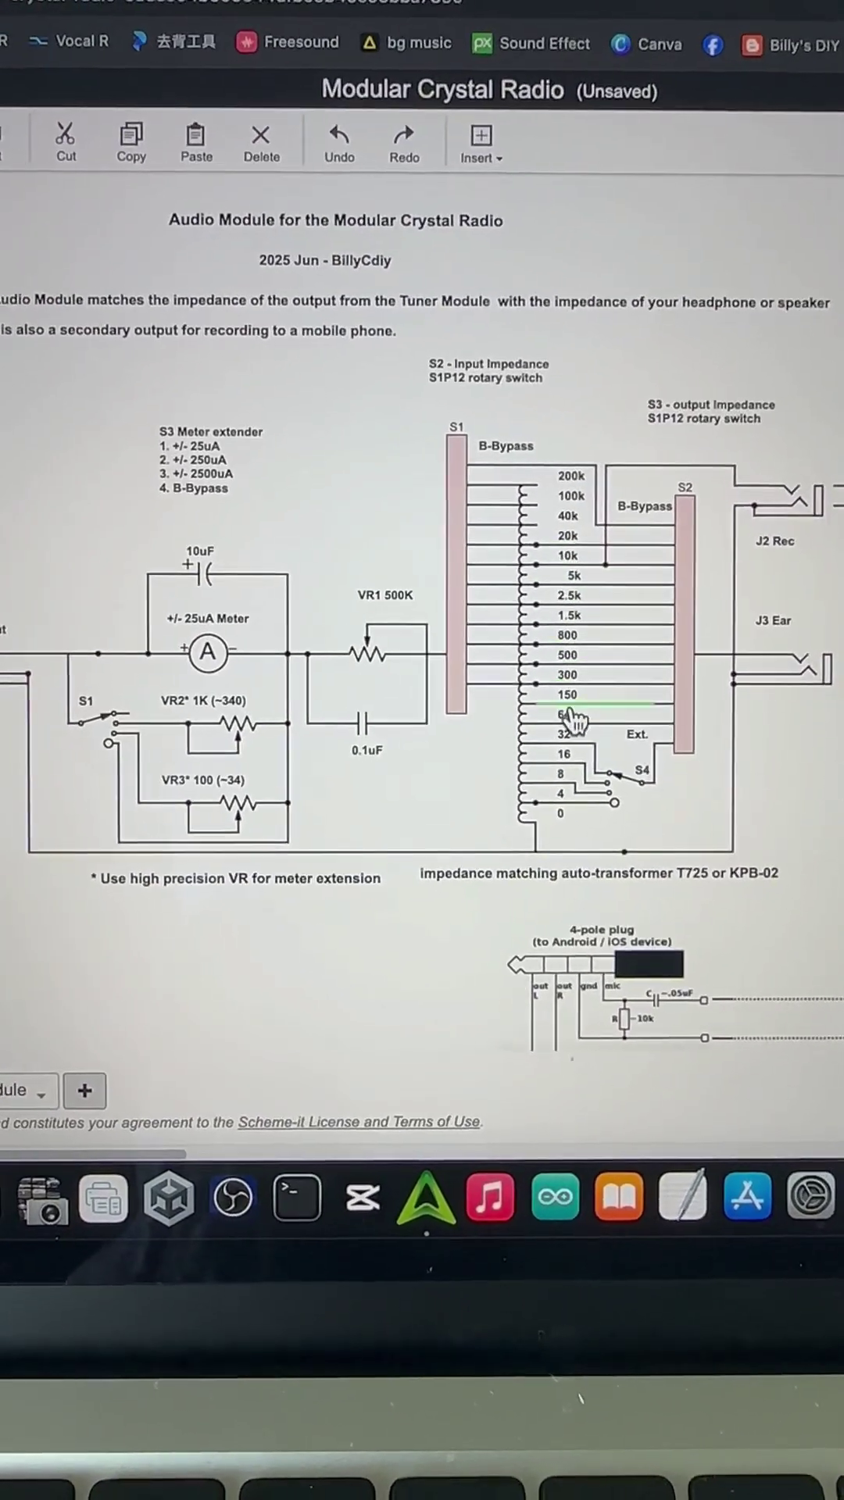
# - Move switch S4's wire end from the transformer's 8 tap up to the 32 tap
pyautogui.moveTo(571, 773); pyautogui.dragTo(585, 734)
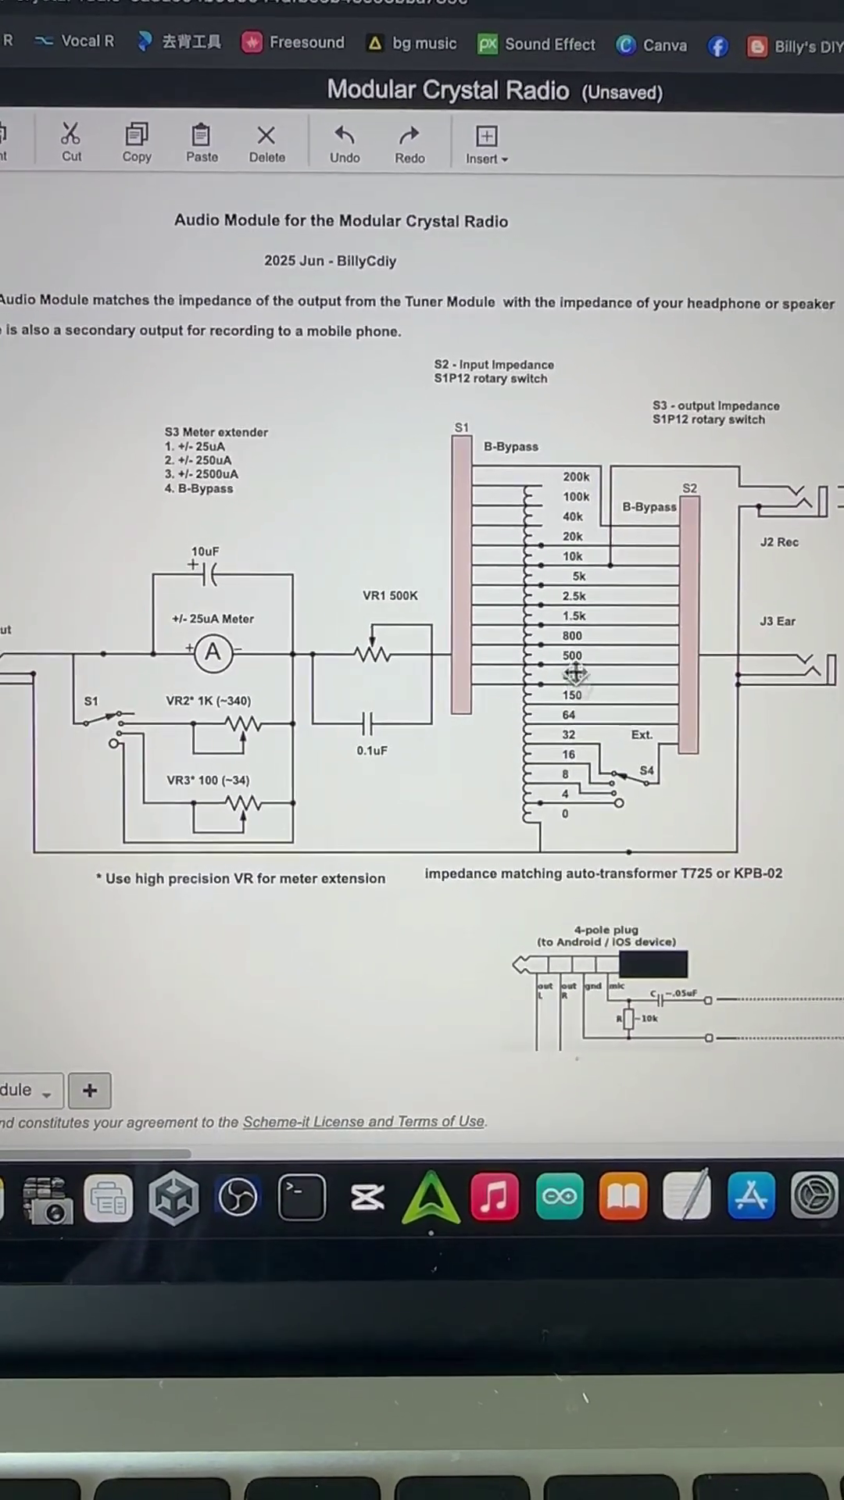